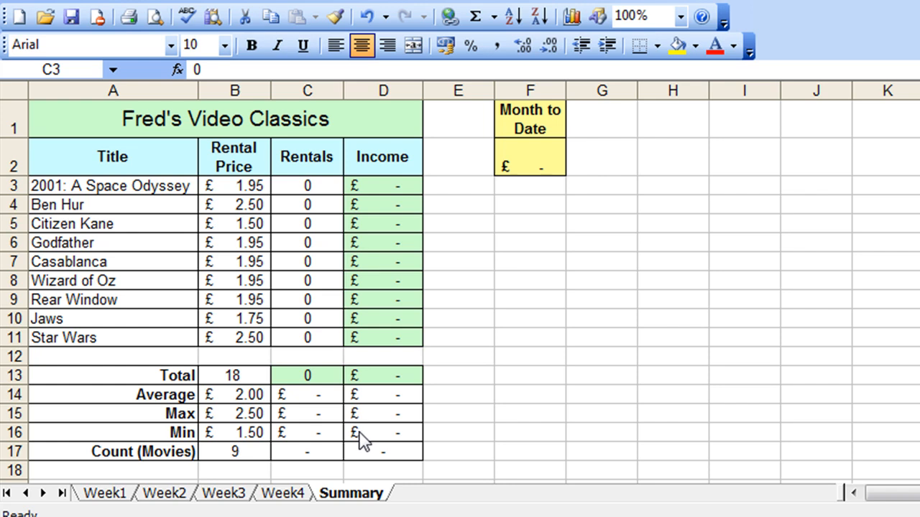
# Begin a formula in Summary cell C3, the Rentals cell for 2001: A Space Odyssey.
pyautogui.click(311, 191)
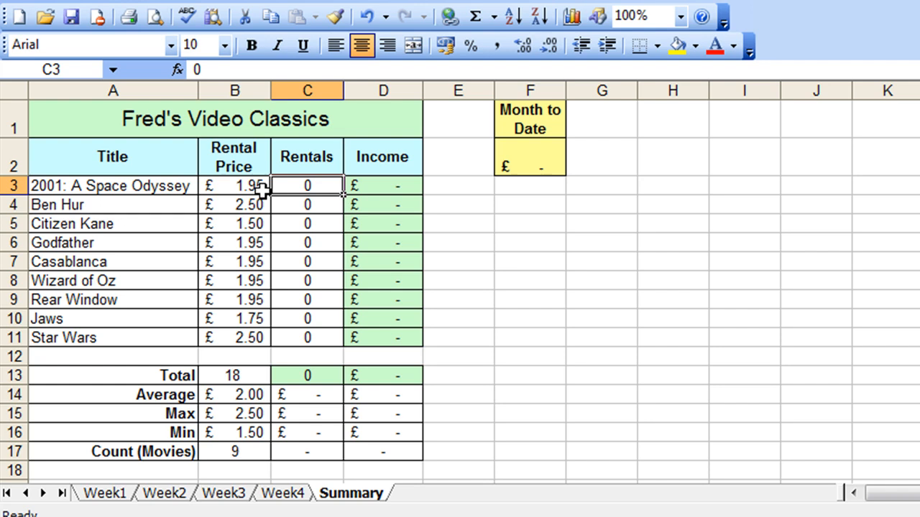
pyautogui.hotkey('ctrl', 'z')
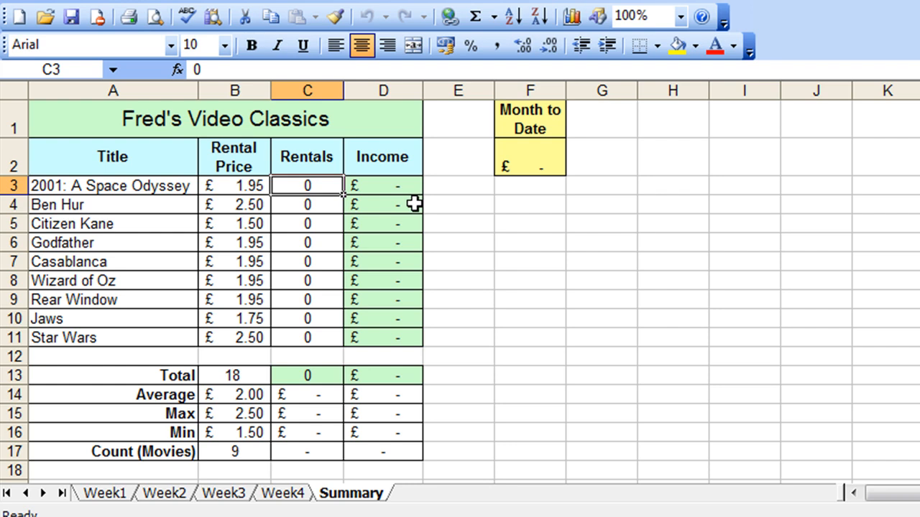
pyautogui.write('=')
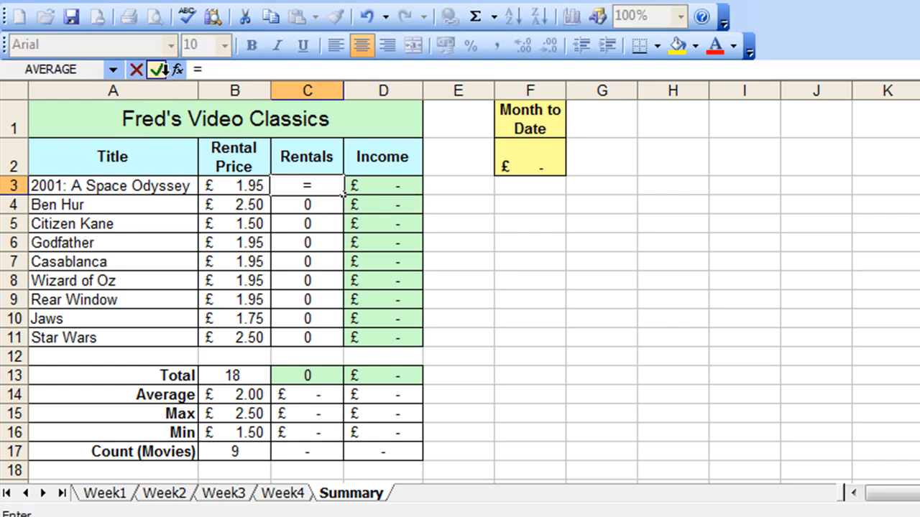
# Add Week1, Week2, Week3 and Week4 cell C3 into Summary C3, giving 35 rentals.
pyautogui.click(104, 495)
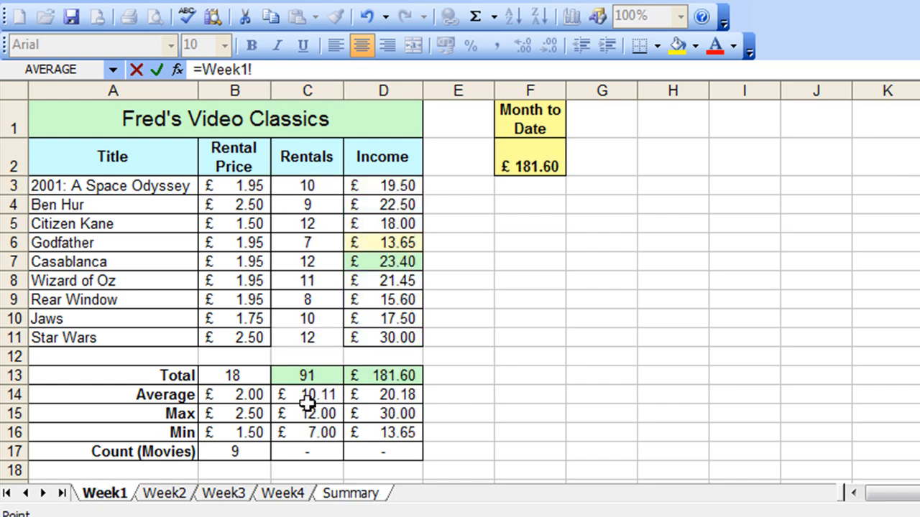
pyautogui.click(291, 187)
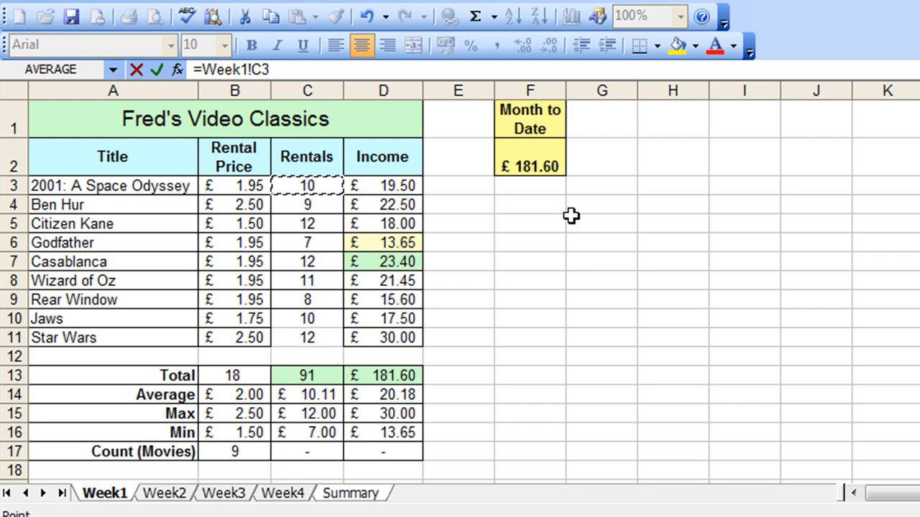
pyautogui.write('+')
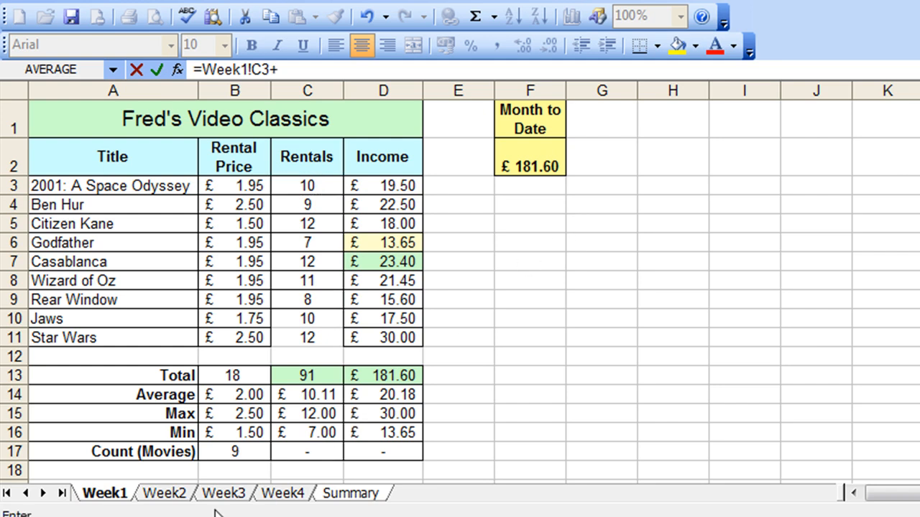
pyautogui.click(177, 494)
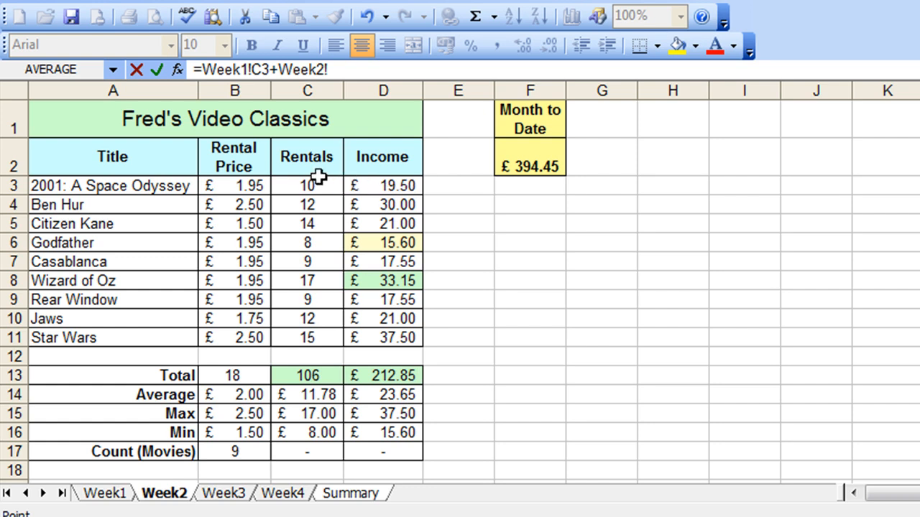
pyautogui.click(298, 183)
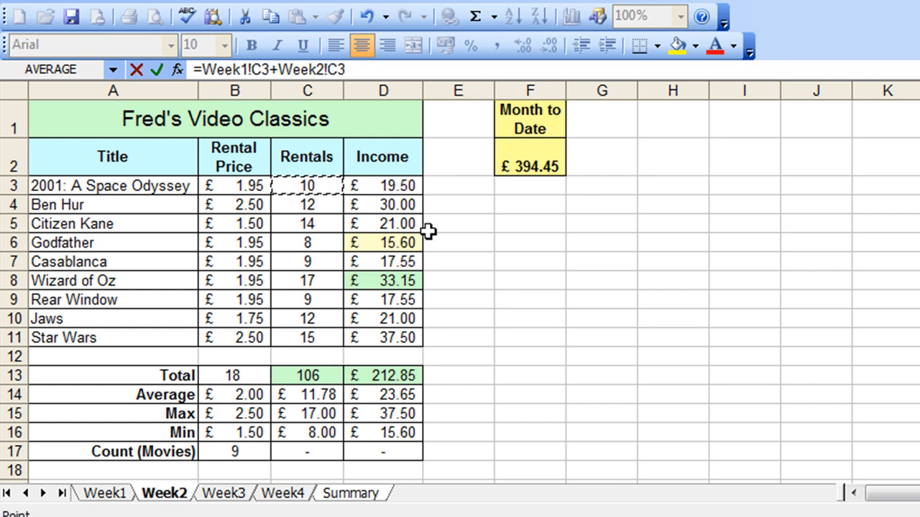
pyautogui.write('+')
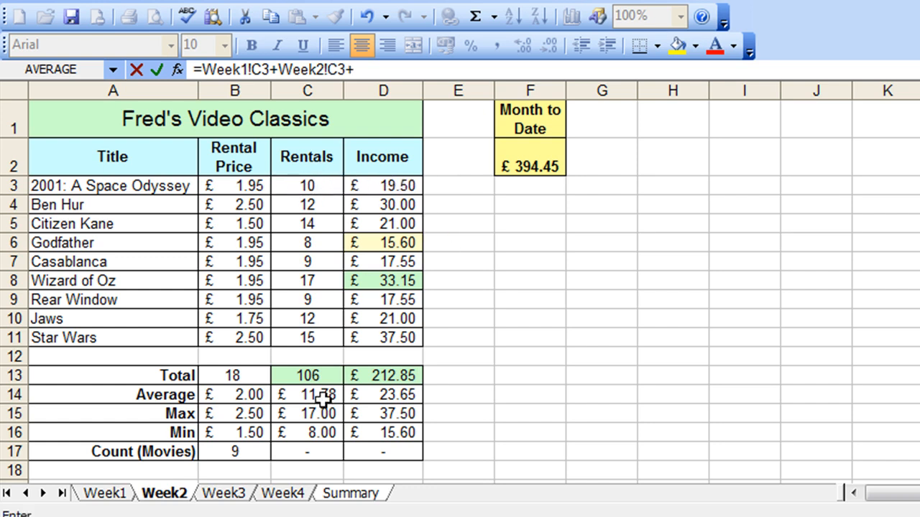
pyautogui.click(209, 494)
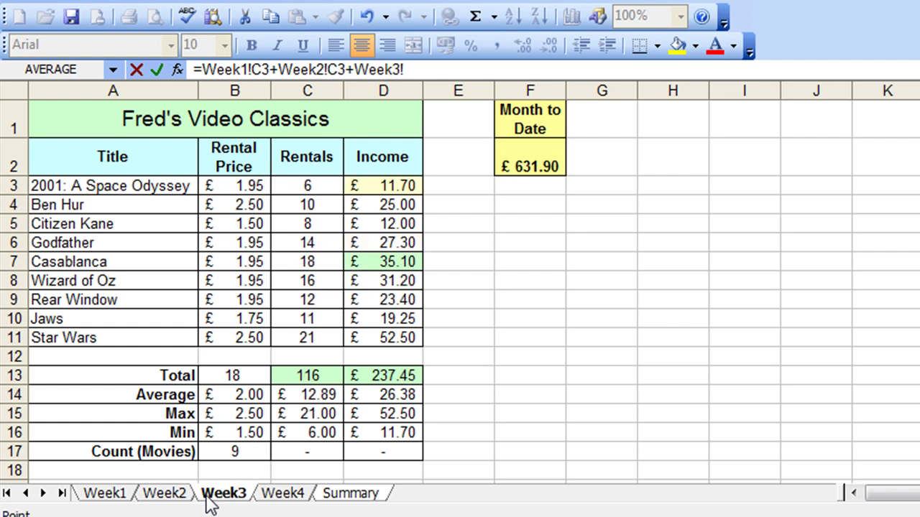
pyautogui.click(302, 190)
pyautogui.write('+')
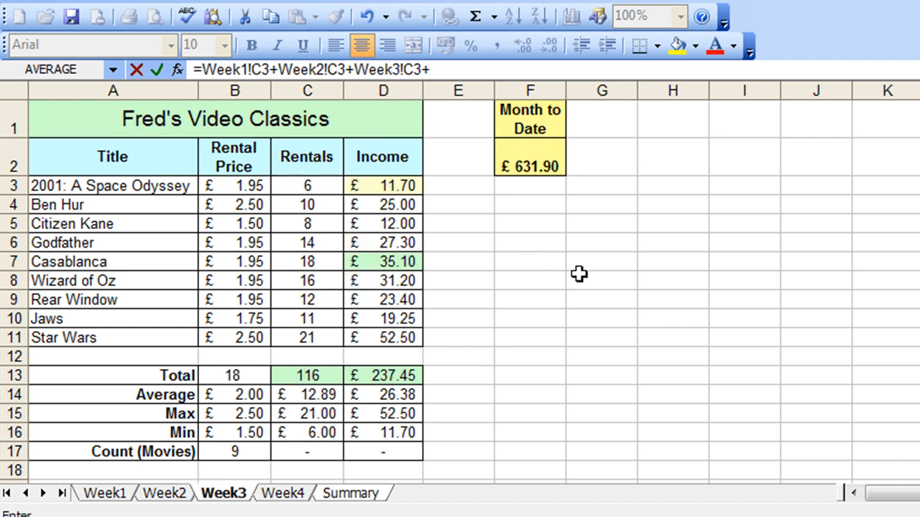
pyautogui.click(298, 494)
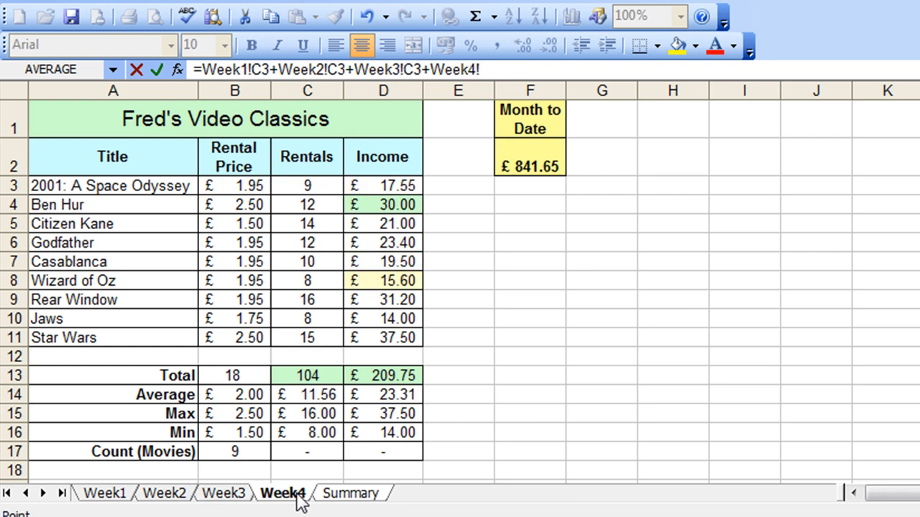
pyautogui.click(309, 186)
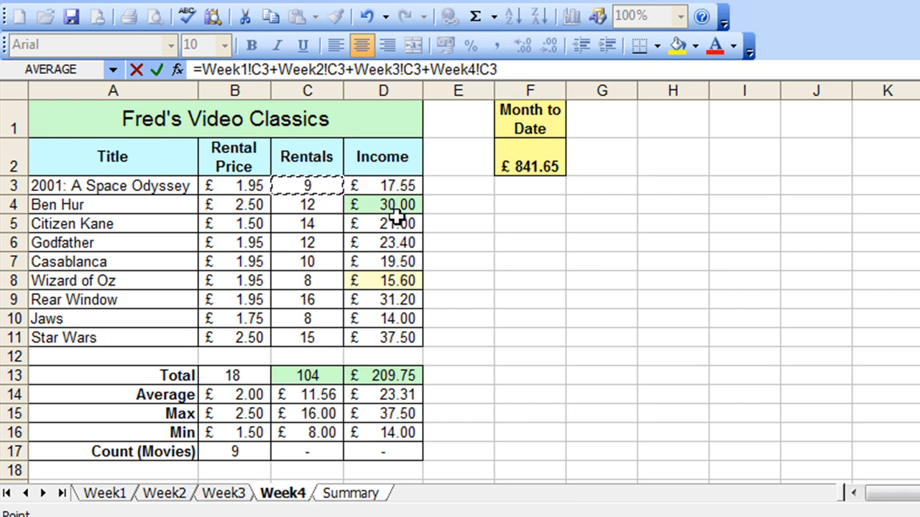
pyautogui.press('Return')
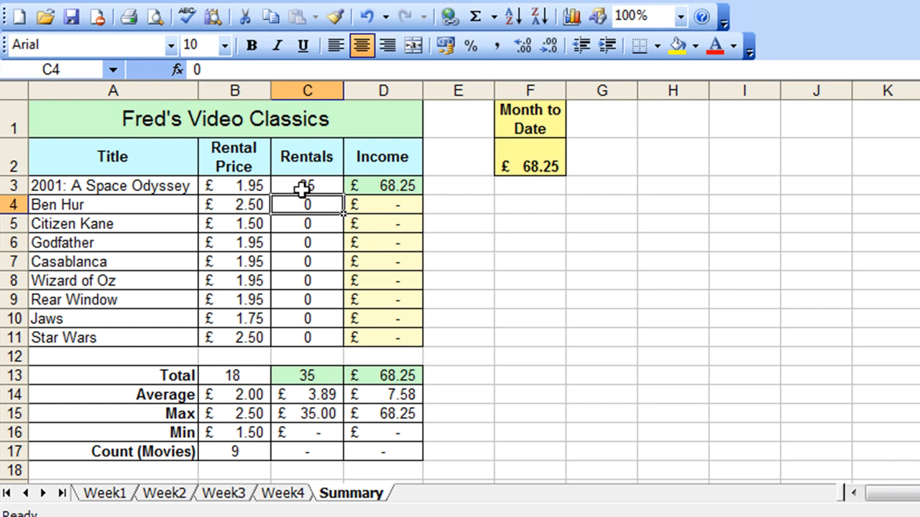
# Clear the cross-sheet addition formula from Summary C3 so totals return to zero.
pyautogui.click(303, 186)
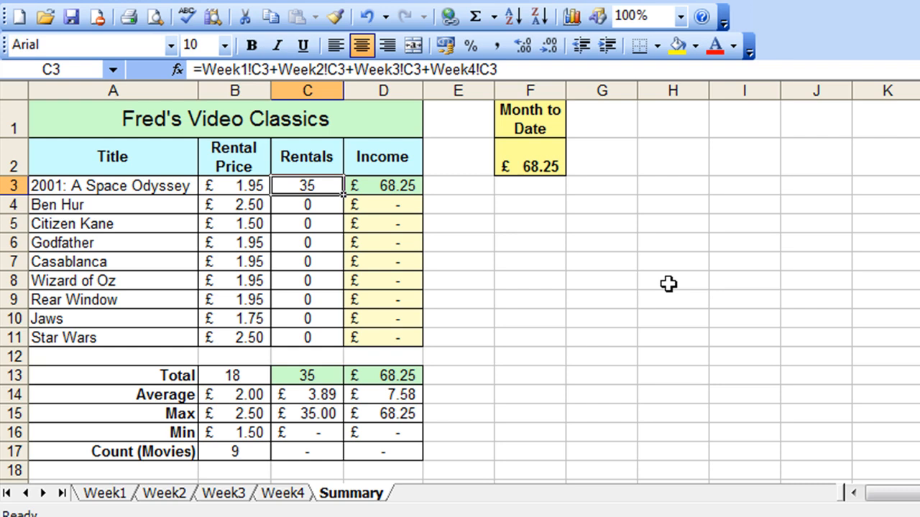
pyautogui.press('Delete')
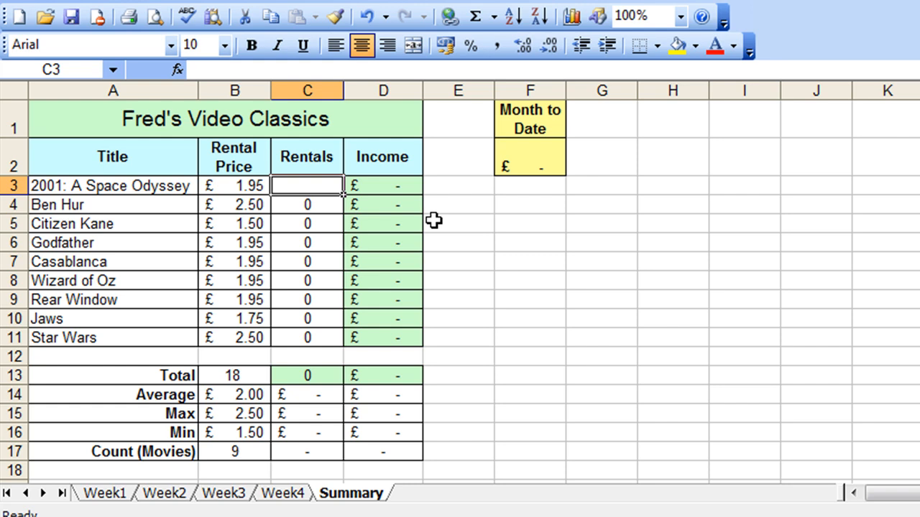
pyautogui.write('=s')
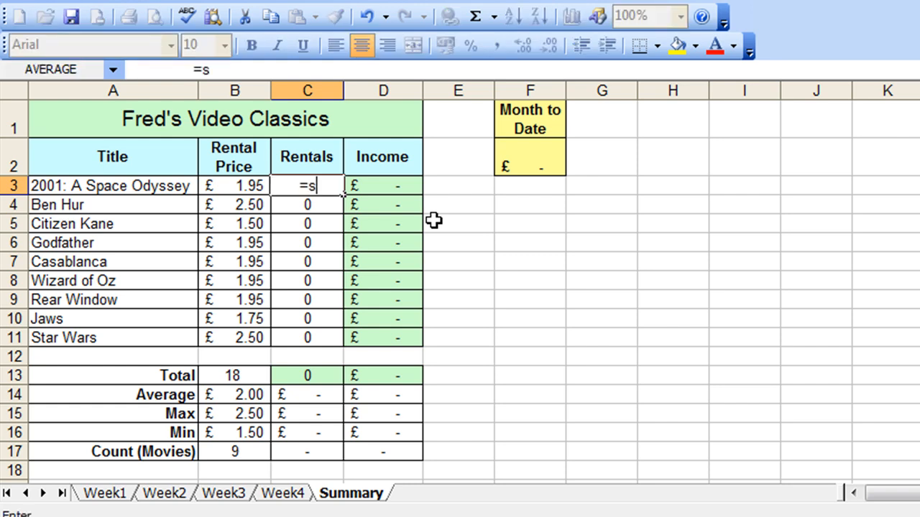
pyautogui.write('um')
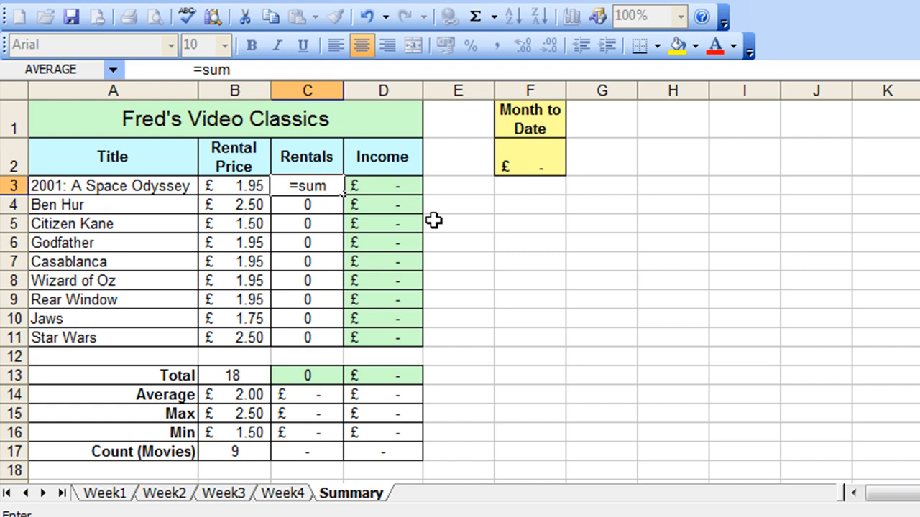
pyautogui.write('(')
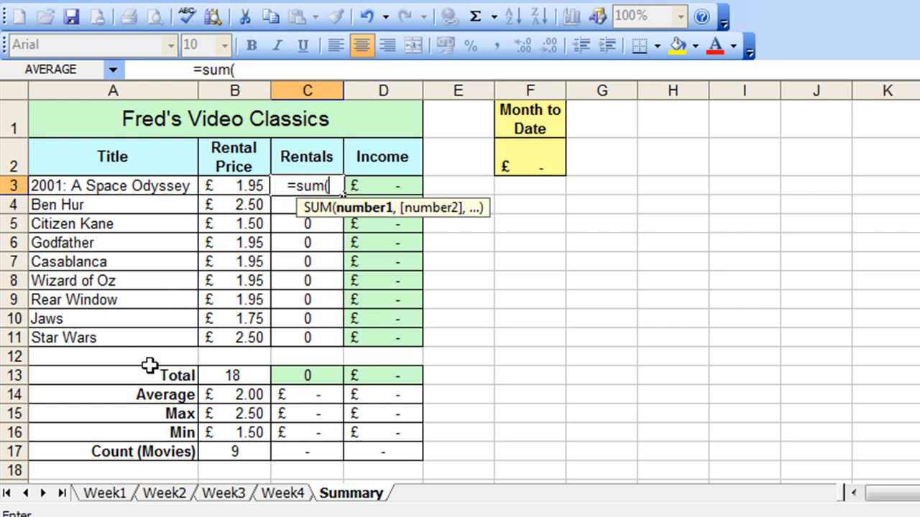
# Write =sum(Week1:Week4!C3) in Summary C3 for the first film's rentals.
pyautogui.click(100, 496)
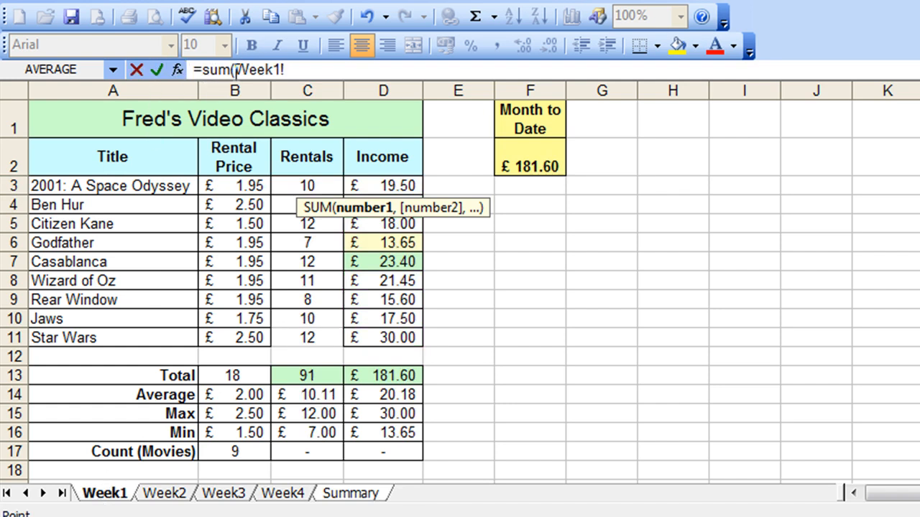
pyautogui.click(320, 67)
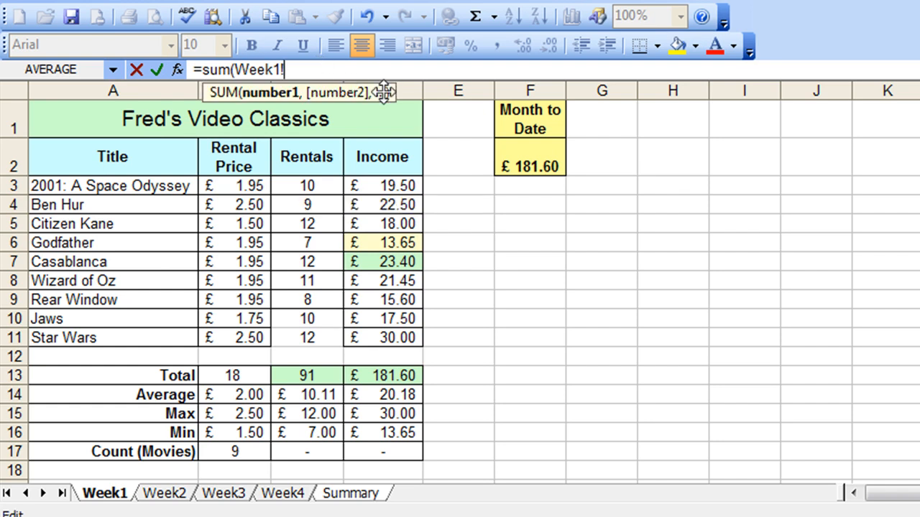
pyautogui.press('BackSpace')
pyautogui.write(':')
pyautogui.click(273, 494)
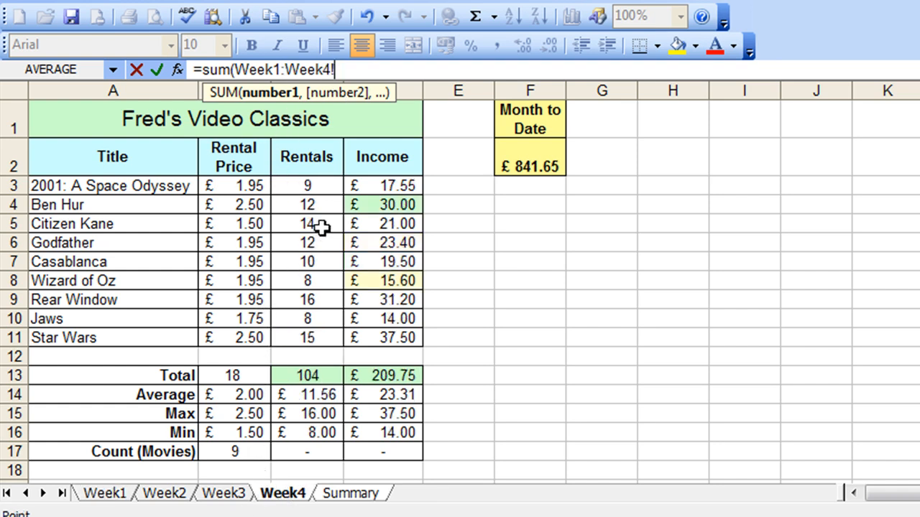
pyautogui.click(296, 186)
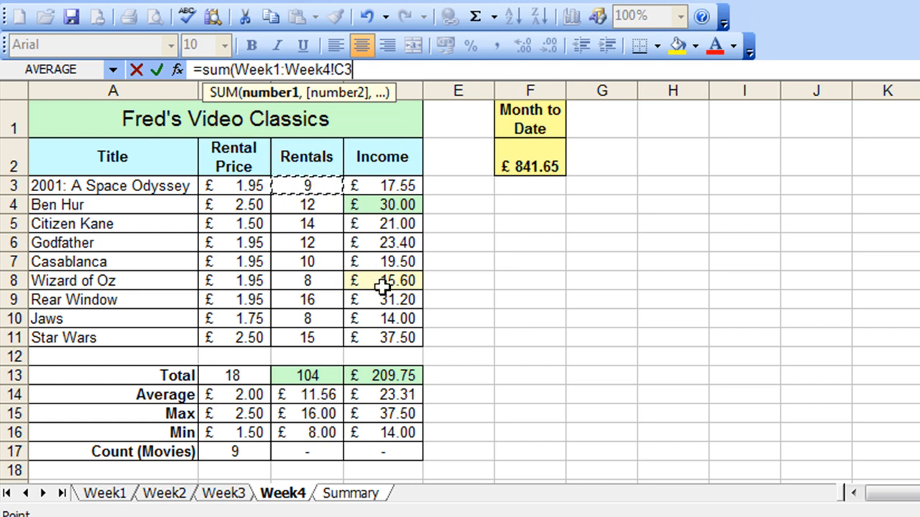
pyautogui.write(')')
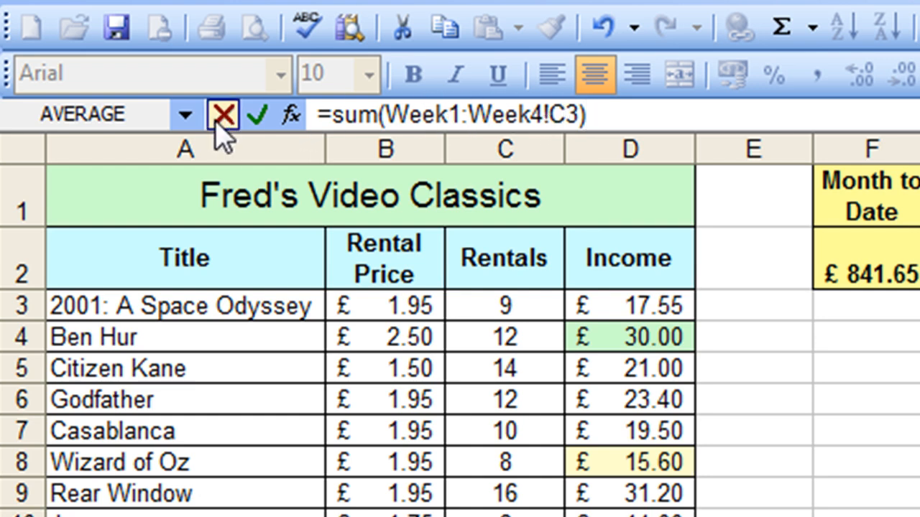
# Confirm the 3D SUM in C3 showing 35 and move down to Ben Hur's cell C4.
pyautogui.click(259, 117)
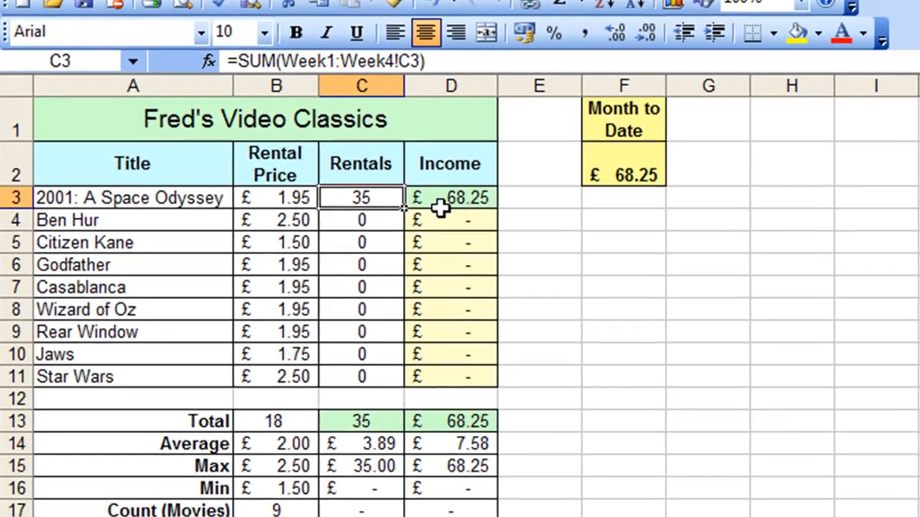
pyautogui.press('Down')
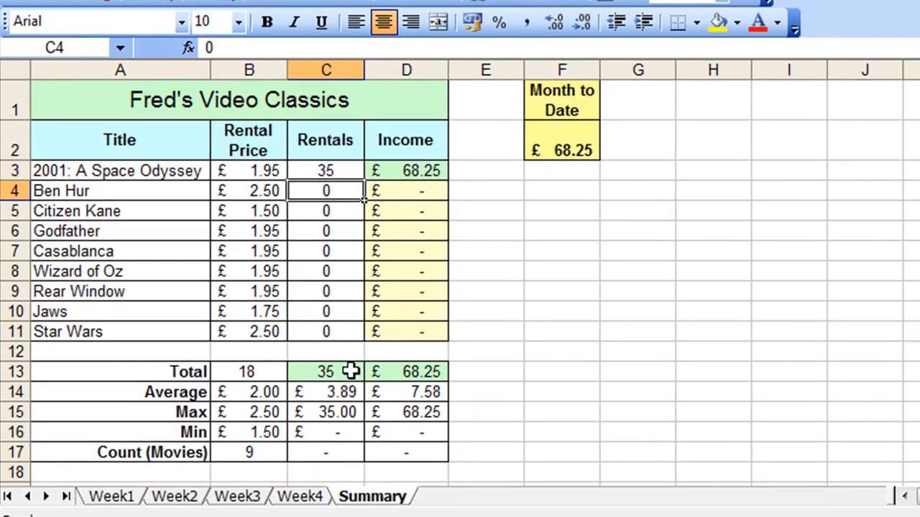
pyautogui.write('=sum(')
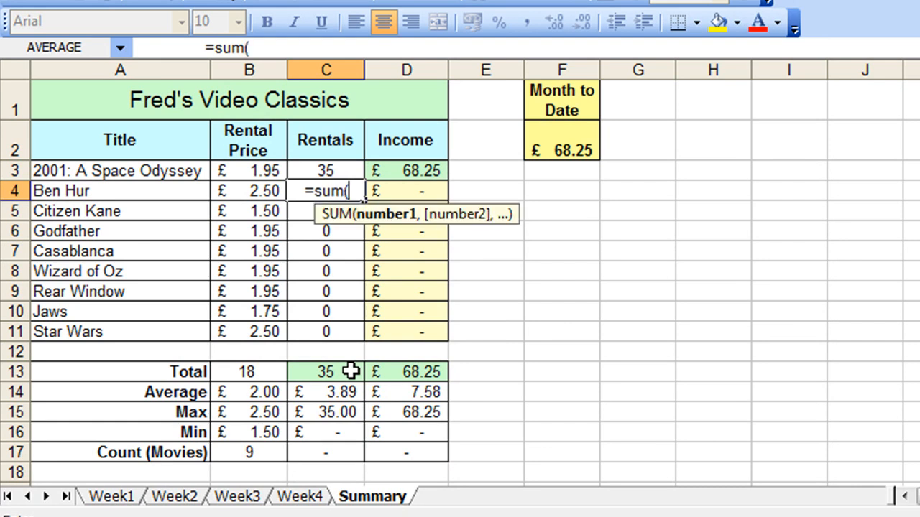
# Enter =sum(Week1:Week4!C4) in Summary C4, giving Ben Hur 43 rentals.
pyautogui.click(111, 497)
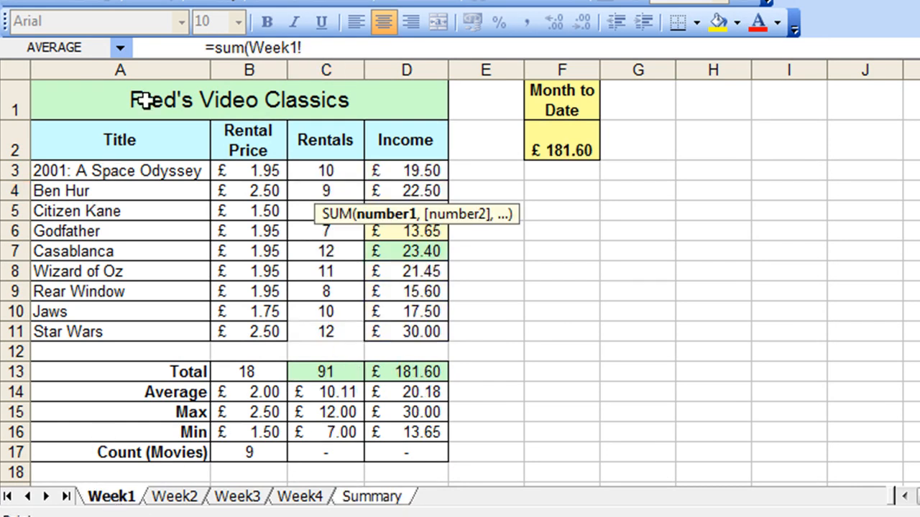
pyautogui.click(336, 48)
pyautogui.press('BackSpace')
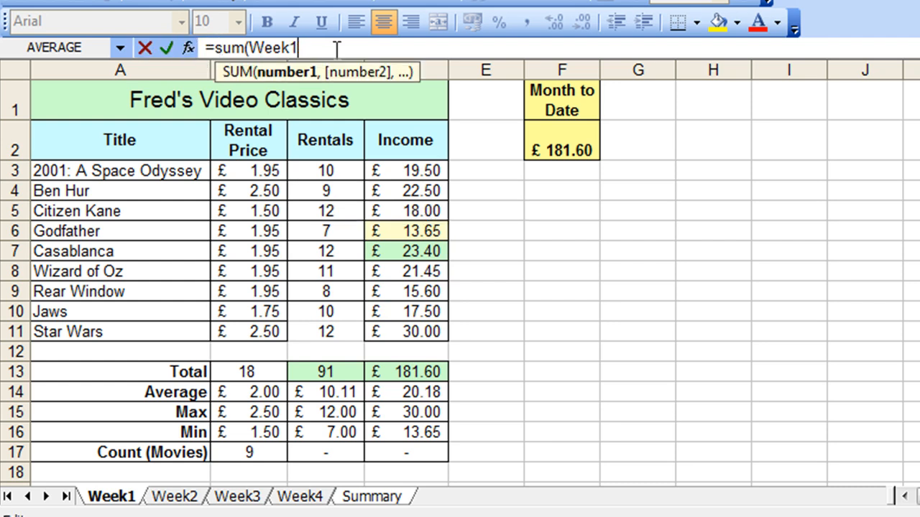
pyautogui.write(':')
pyautogui.click(304, 496)
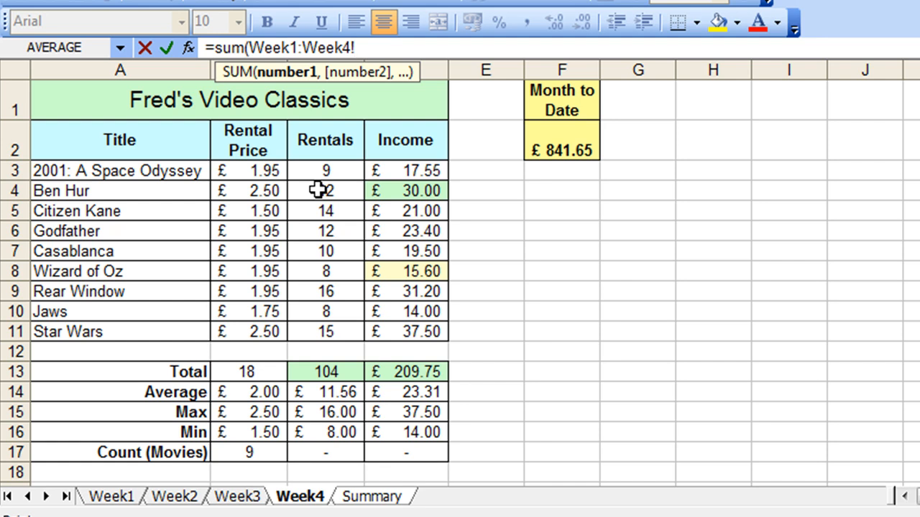
pyautogui.click(317, 189)
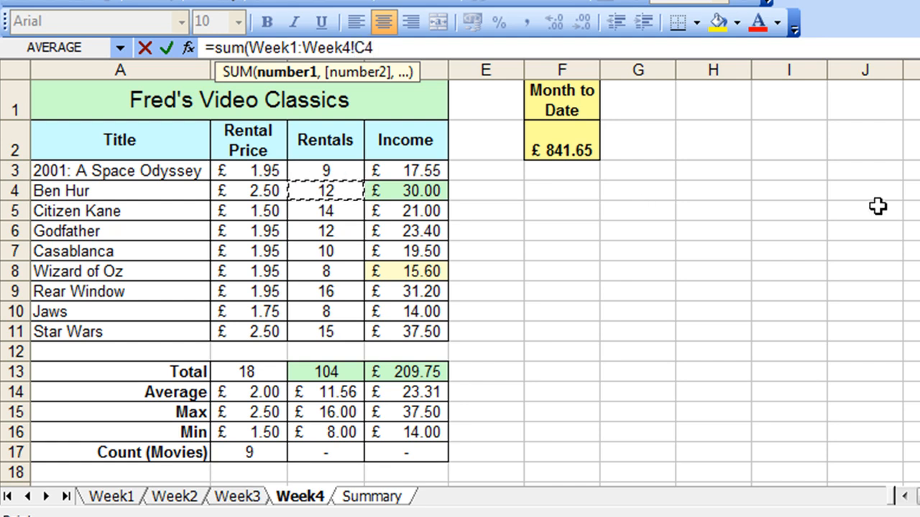
pyautogui.write(')')
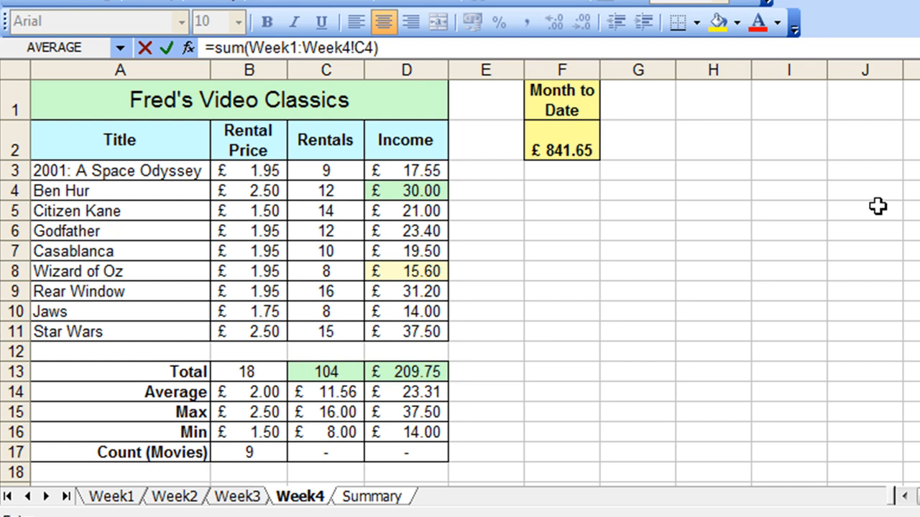
pyautogui.press('Return')
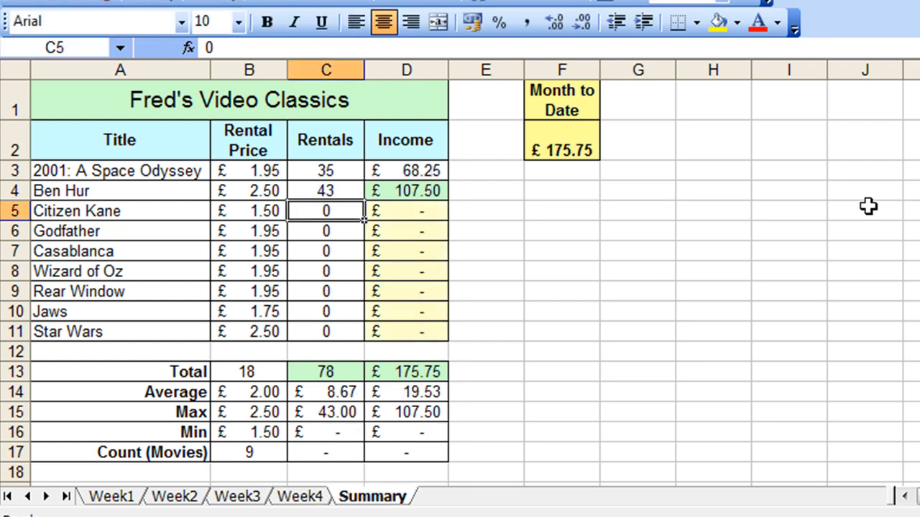
# Fill Ben Hur's 3D SUM formula from C4 down to Star Wars' row C11.
pyautogui.click(313, 190)
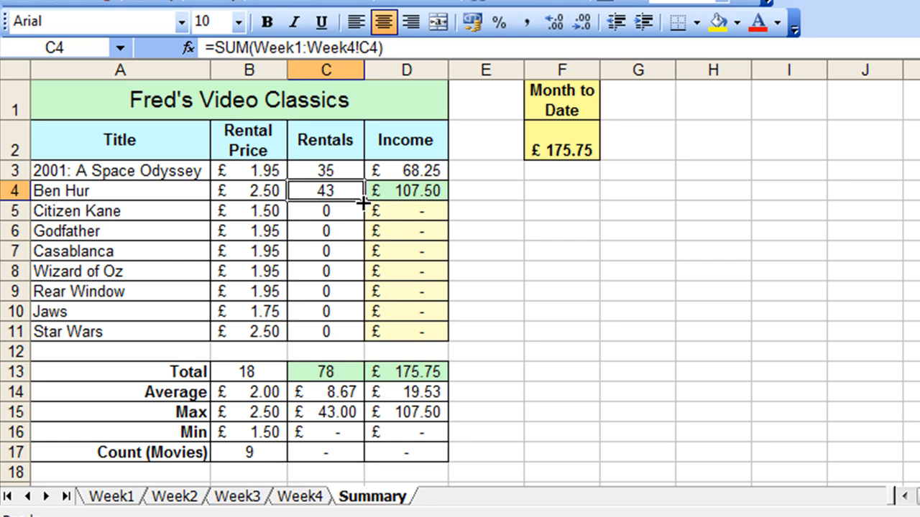
pyautogui.moveTo(364, 202); pyautogui.dragTo(358, 334)
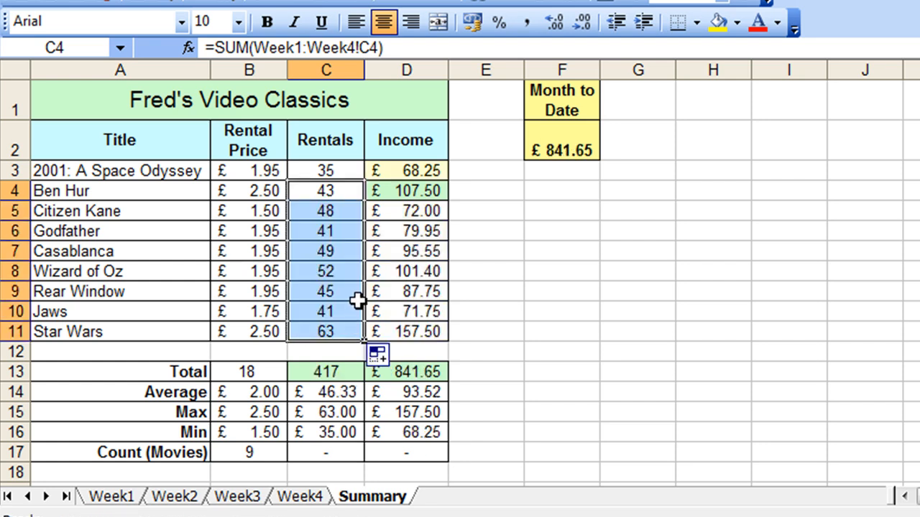
# Check the copied rentals formulas in C5 through C11, totals reaching 417.
pyautogui.click(336, 213)
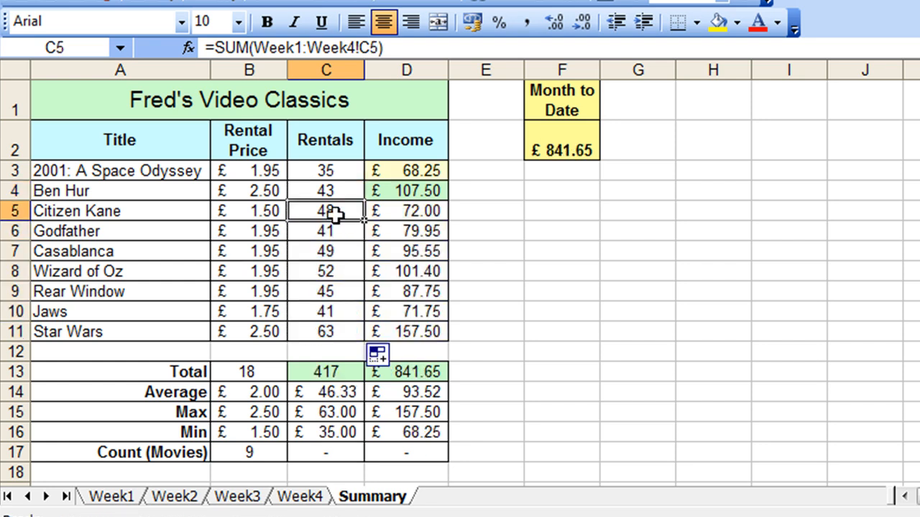
pyautogui.click(335, 237)
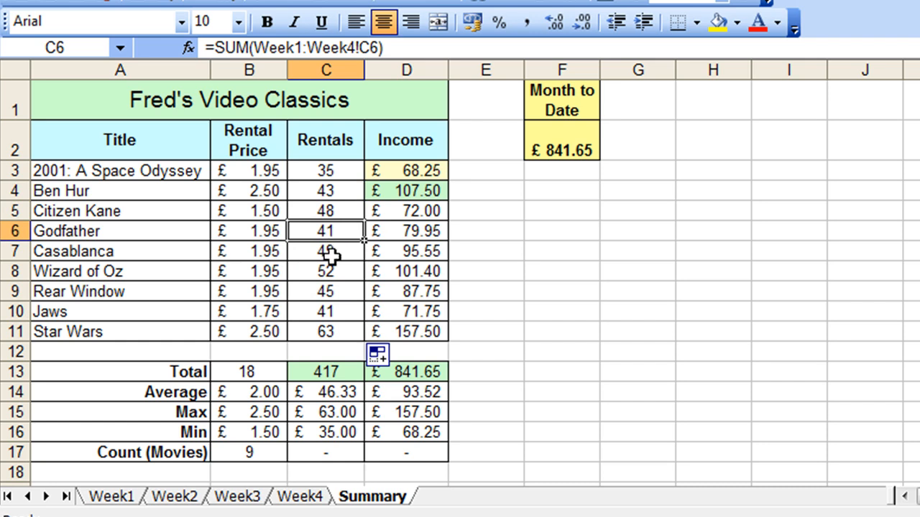
pyautogui.click(330, 253)
pyautogui.click(325, 277)
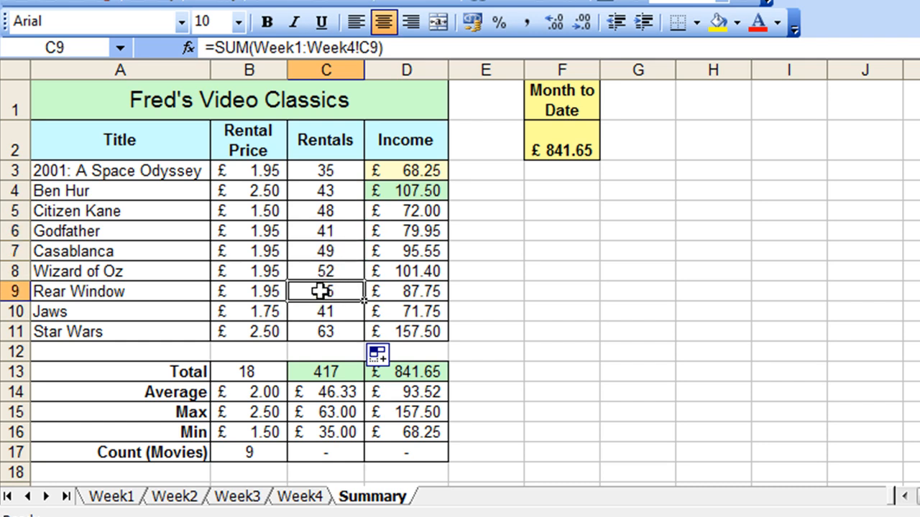
pyautogui.click(319, 310)
pyautogui.click(318, 329)
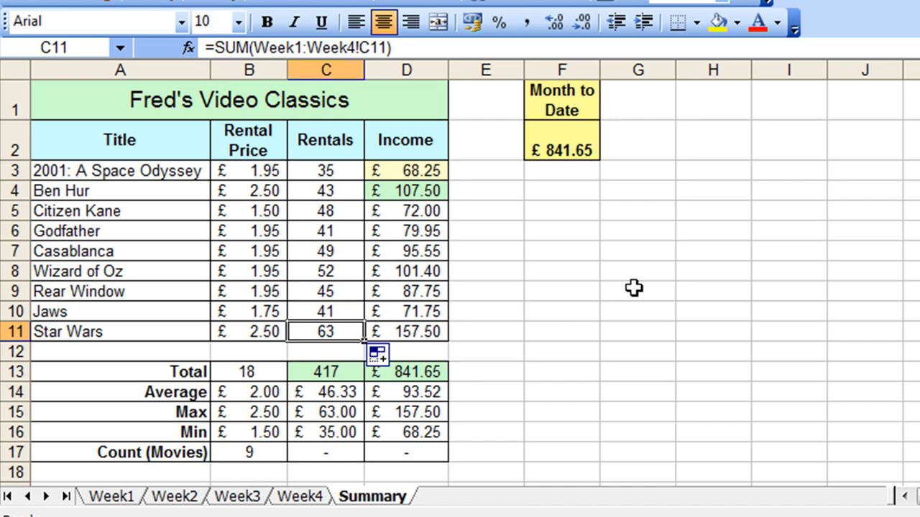
# Inspect the Month to Date formula and the Summary Income total in D13.
pyautogui.click(546, 141)
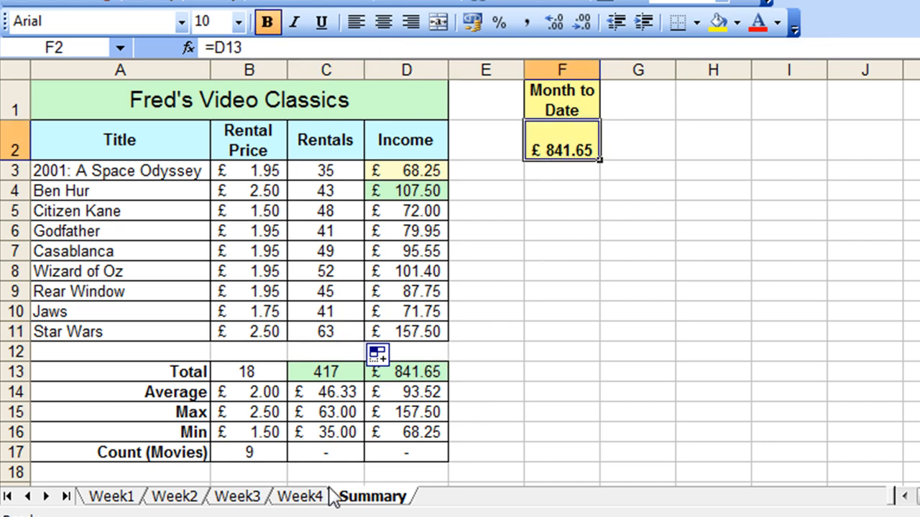
pyautogui.click(298, 496)
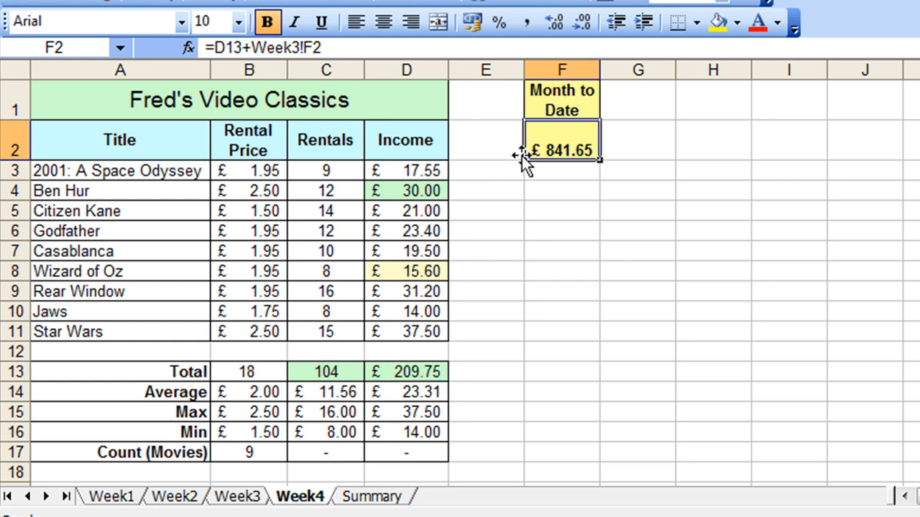
pyautogui.click(388, 497)
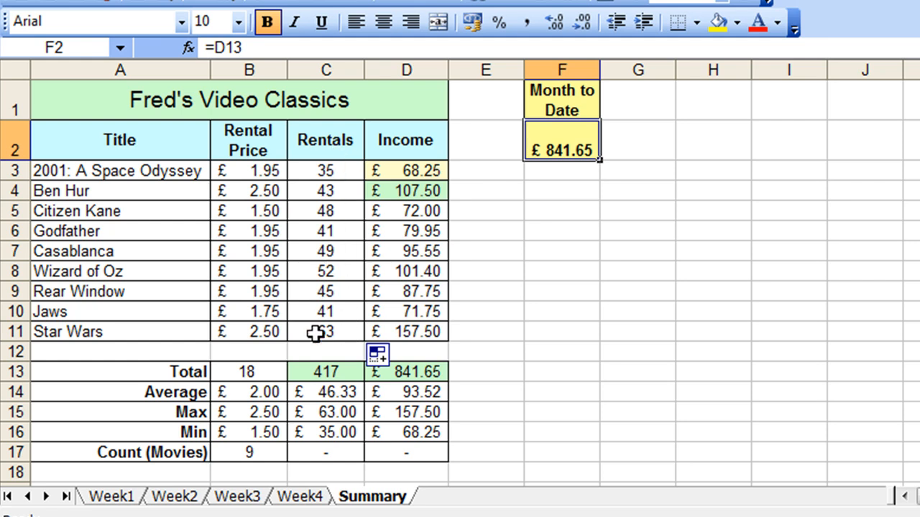
pyautogui.click(398, 372)
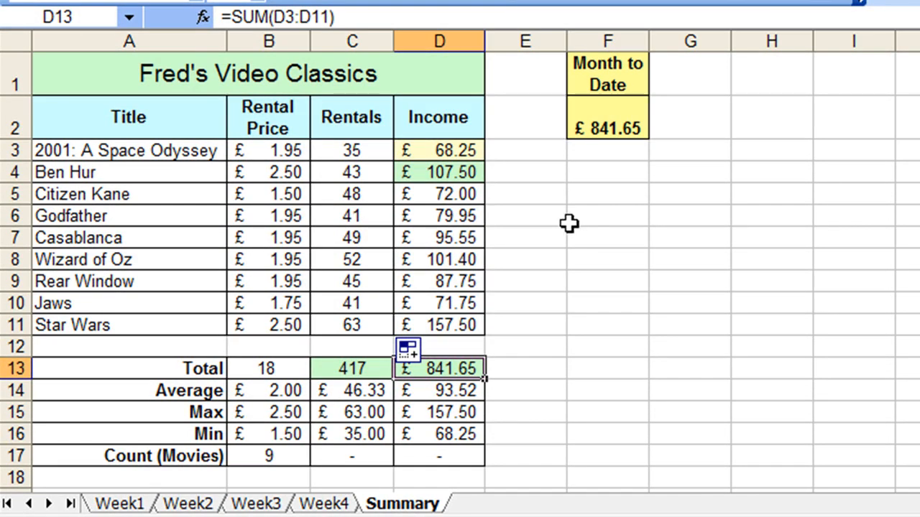
# Compare Week4's £841.65 month-to-date with Summary and view =SUM(Week1:Week4!C3).
pyautogui.click(322, 508)
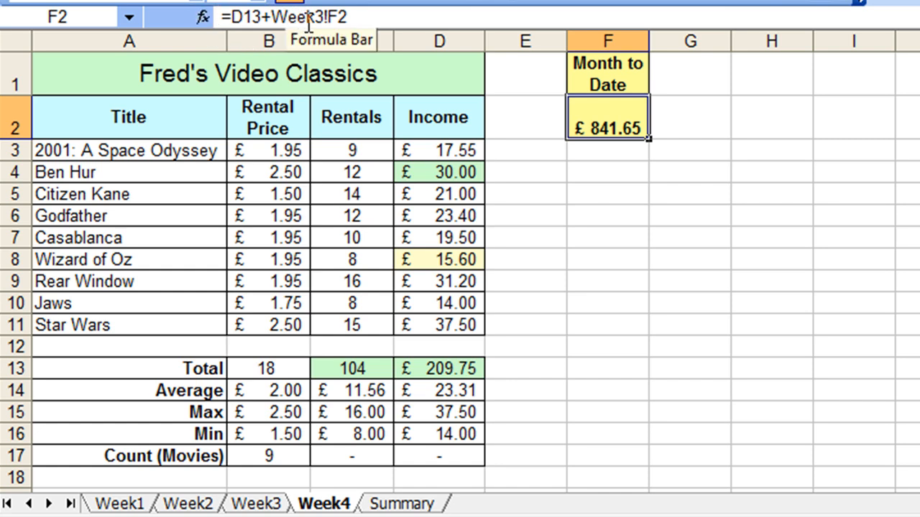
pyautogui.click(381, 505)
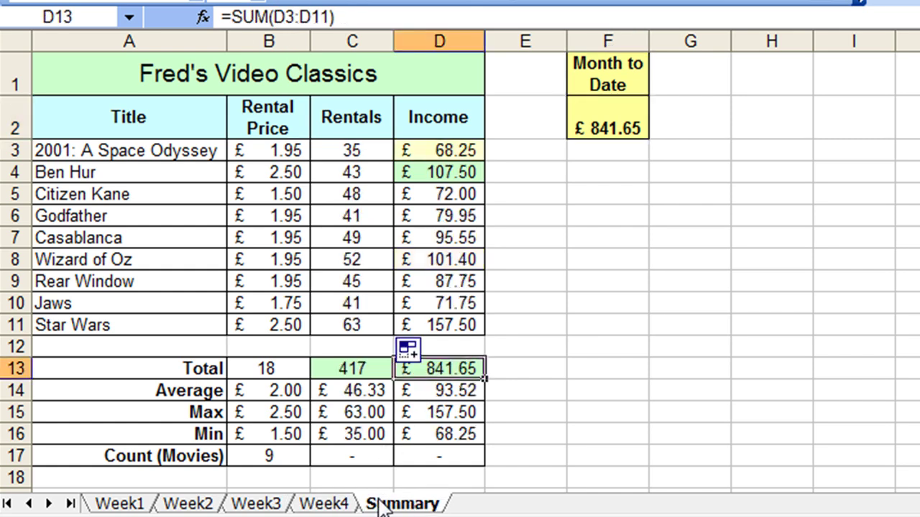
pyautogui.click(326, 155)
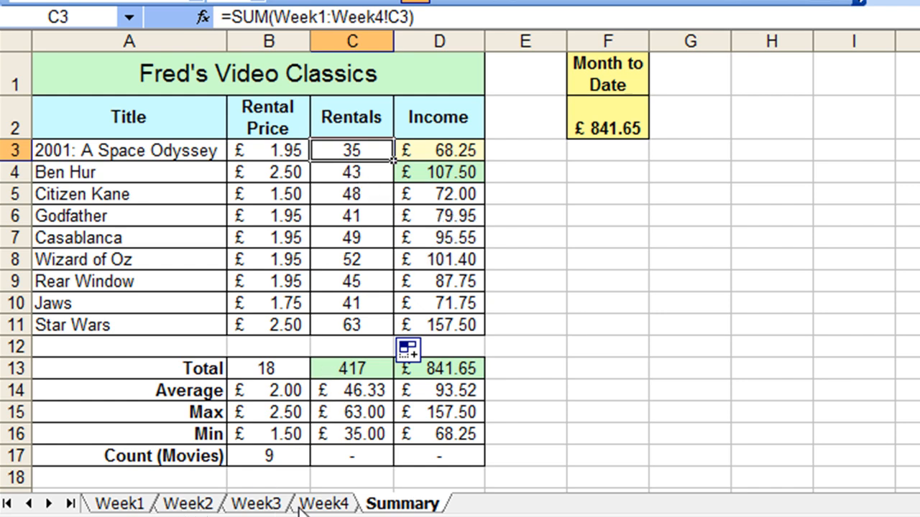
# Rename the Week1 sheet to 'Week 1'.
pyautogui.click(144, 505)
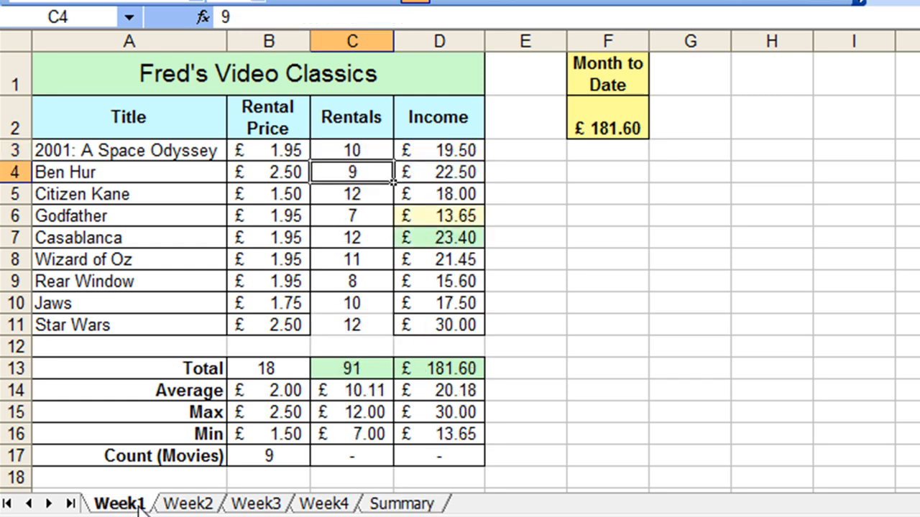
pyautogui.doubleClick(133, 507)
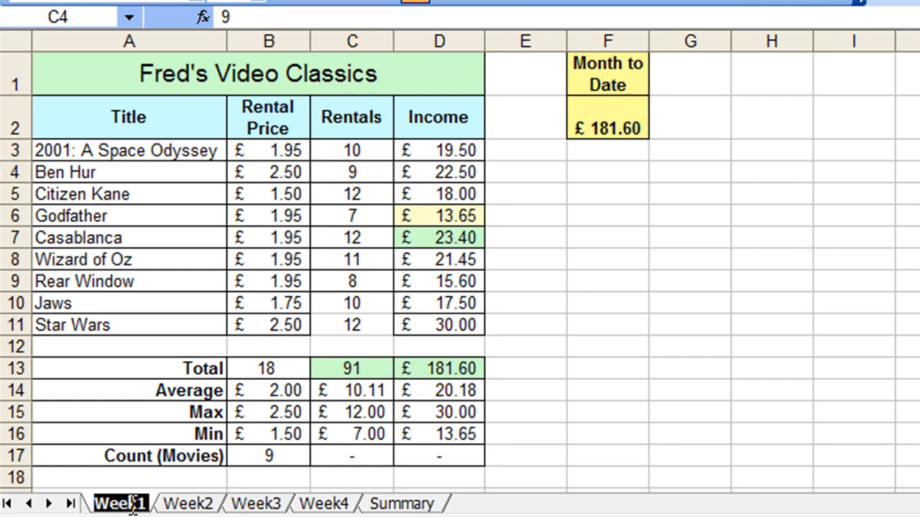
pyautogui.click(141, 503)
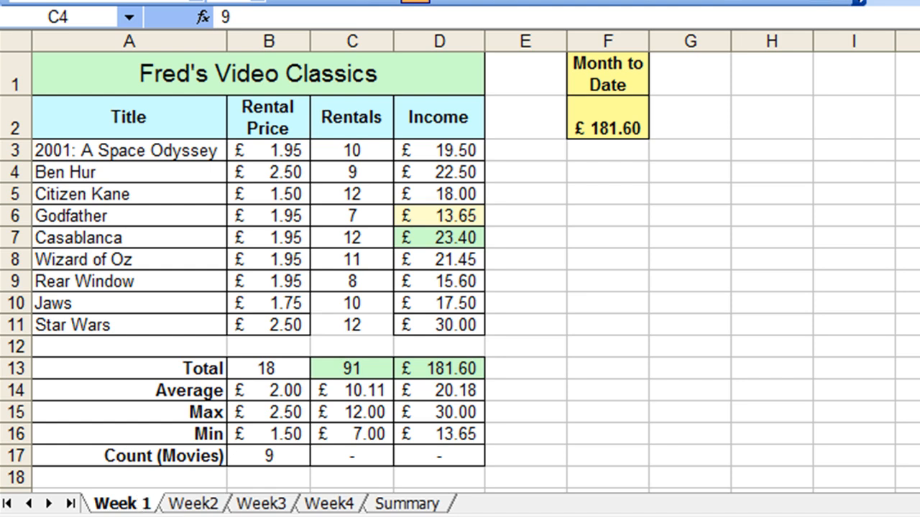
pyautogui.press('Return')
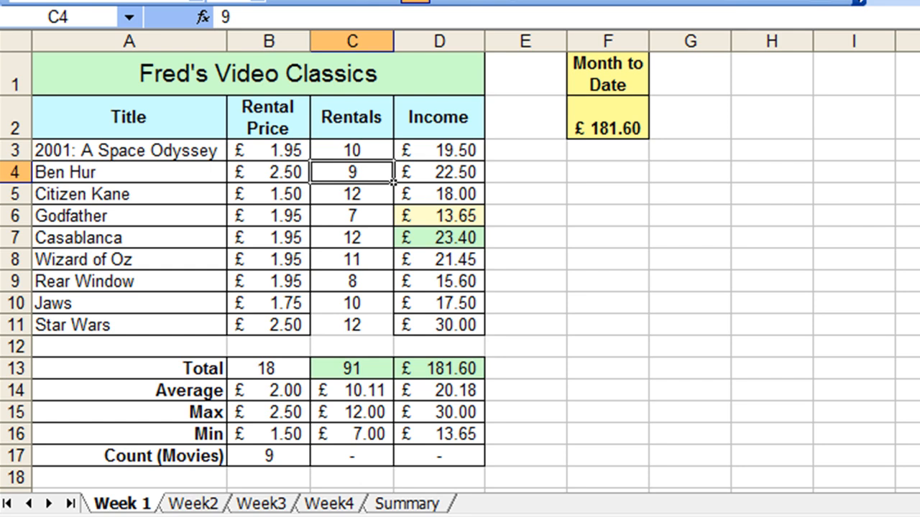
# Step through Week2, Week3, Week4 to Summary, where C3 reads =SUM('Week 1:Week4'!C3).
pyautogui.click(193, 504)
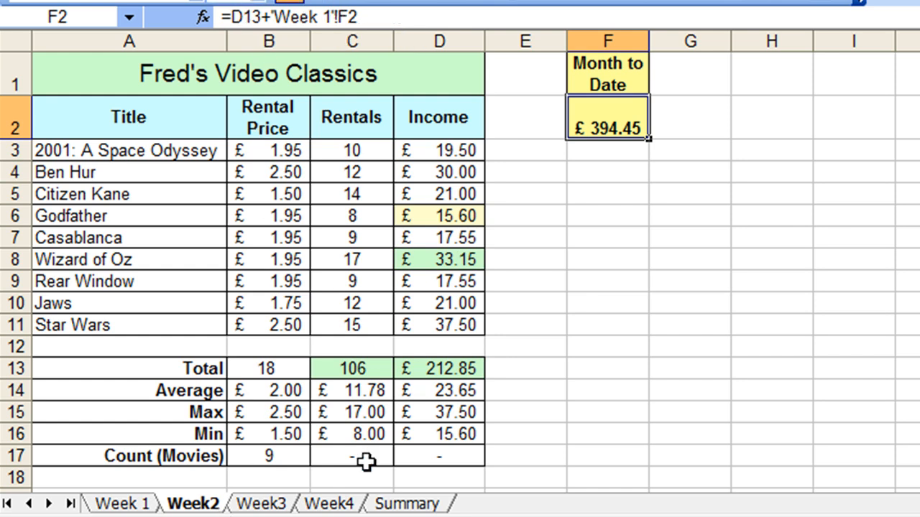
pyautogui.click(246, 505)
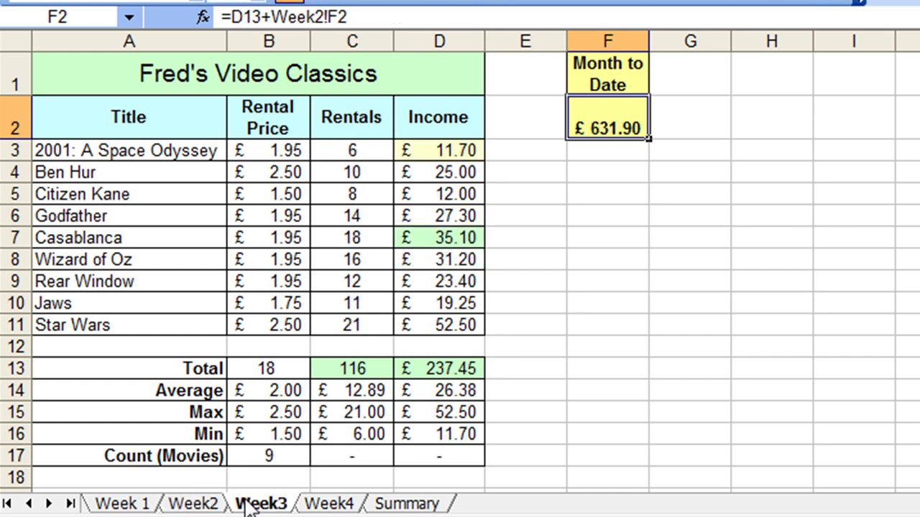
pyautogui.click(313, 506)
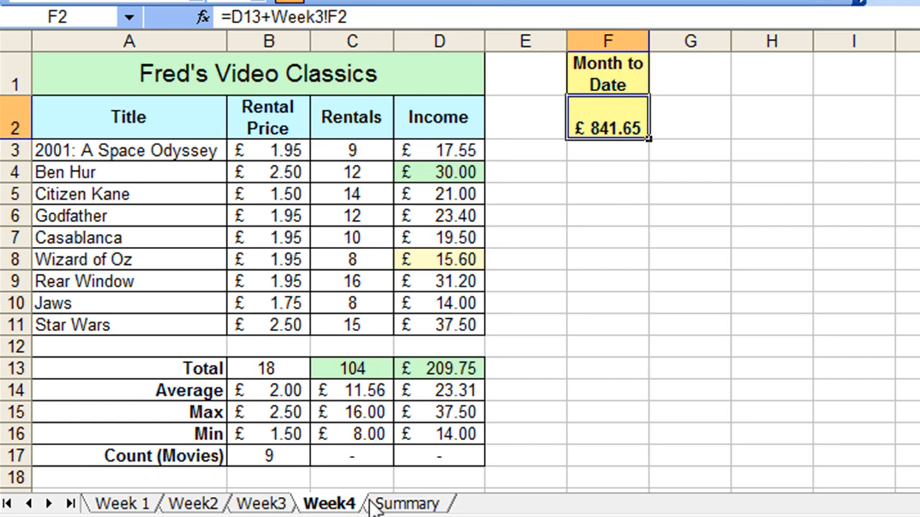
pyautogui.click(411, 503)
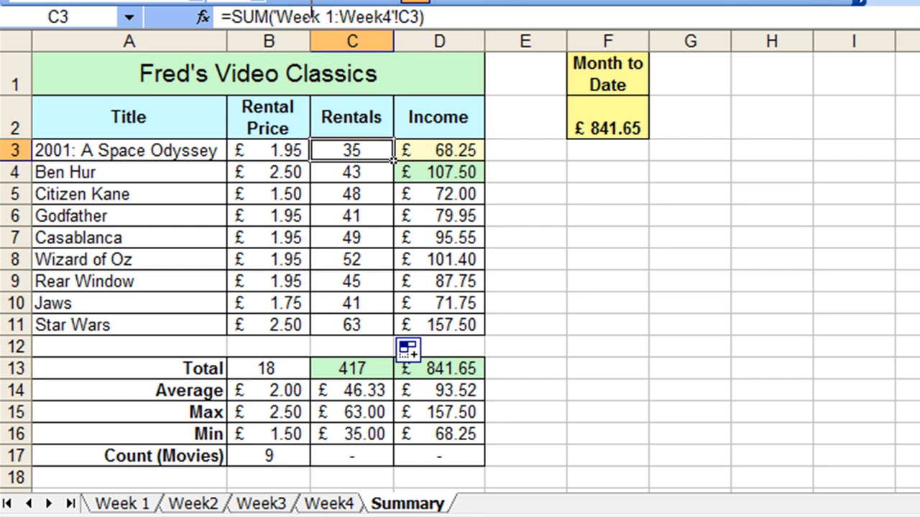
# Remove the space so the sheet tab reads 'Week1' again, then view the Summary sheet's £841.65 total.
pyautogui.doubleClick(122, 507)
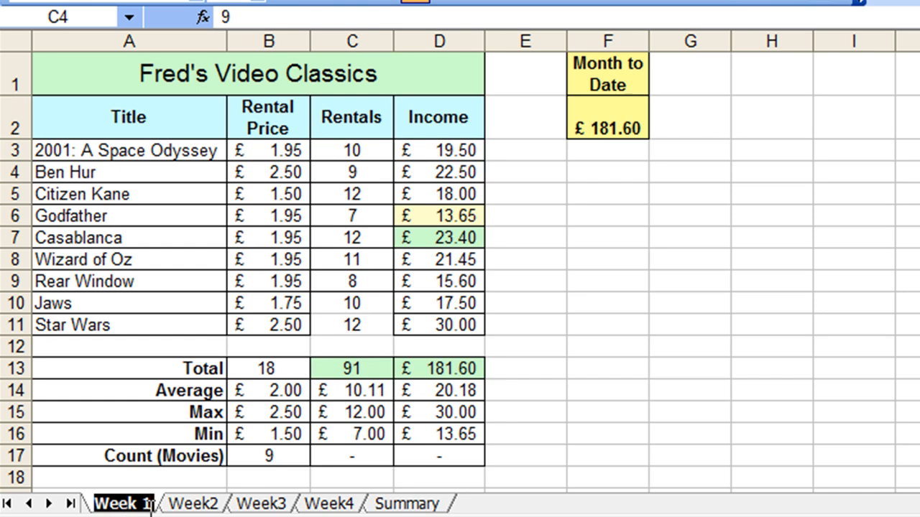
pyautogui.click(144, 504)
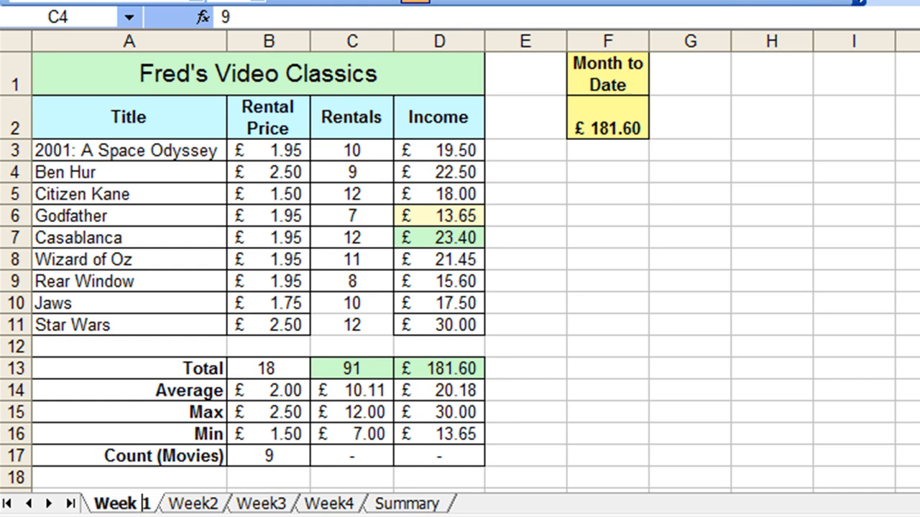
pyautogui.press('BackSpace')
pyautogui.press('Return')
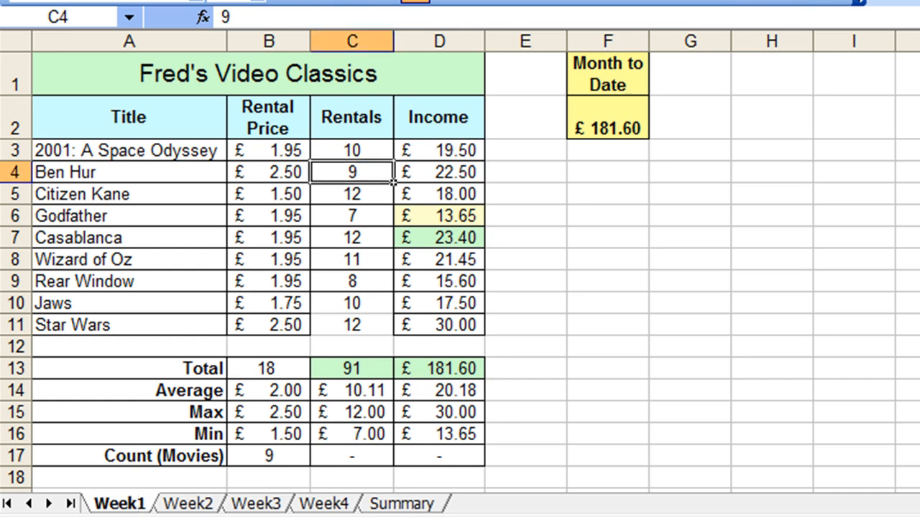
pyautogui.click(399, 506)
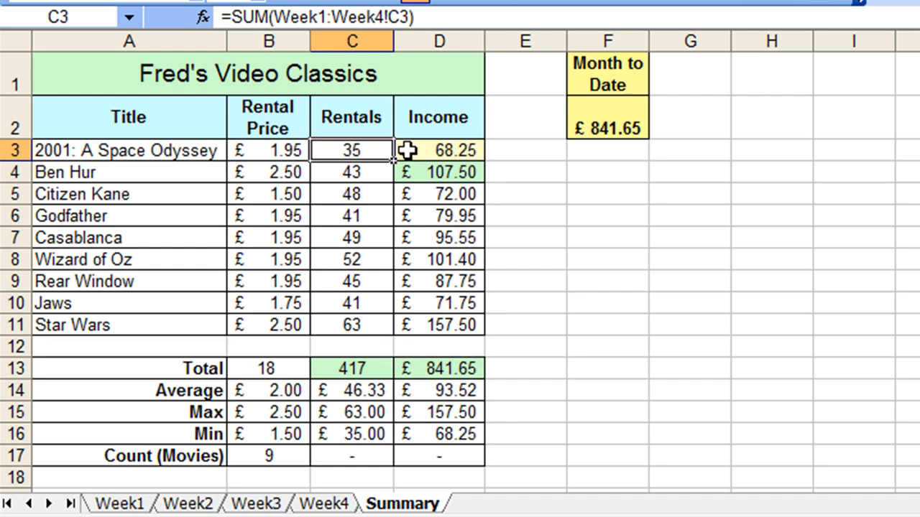
pyautogui.hotkey('ctrl', 'pageup')
pyautogui.hotkey('ctrl', 'pageup')
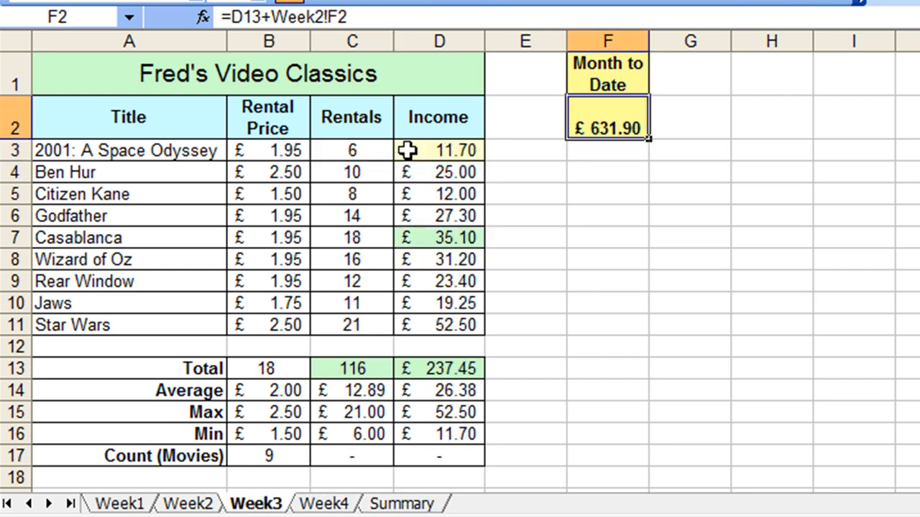
pyautogui.hotkey('ctrl', 'pageup')
pyautogui.hotkey('ctrl', 'pageup')
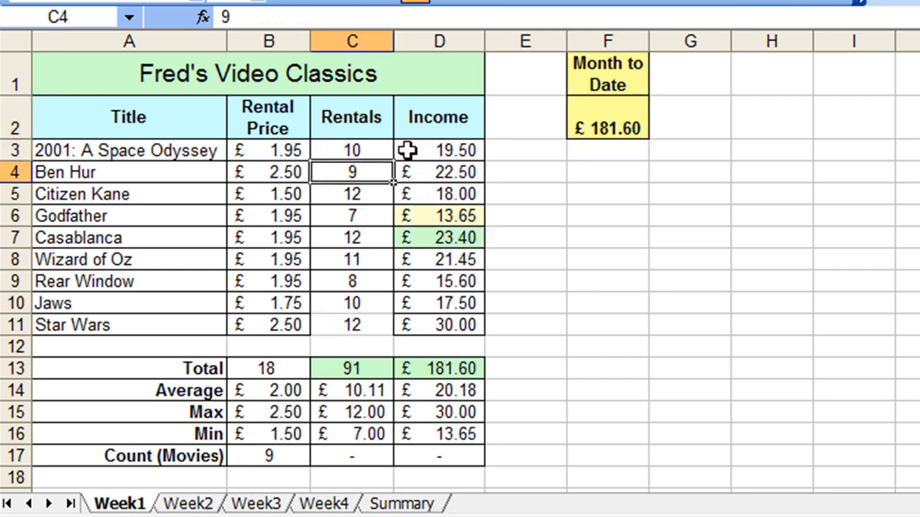
pyautogui.hotkey('ctrl', 'pagedown')
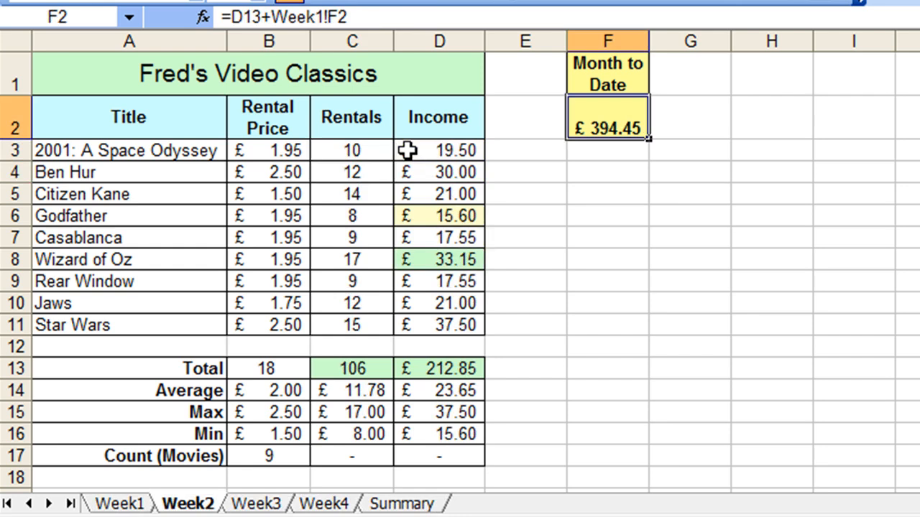
pyautogui.hotkey('ctrl', 'pagedown')
pyautogui.hotkey('ctrl', 'pagedown')
pyautogui.hotkey('ctrl', 'pagedown')
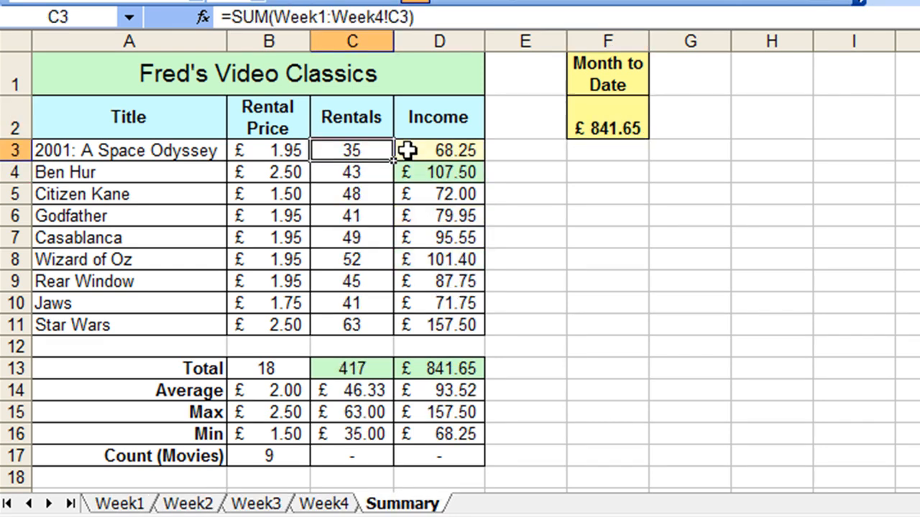